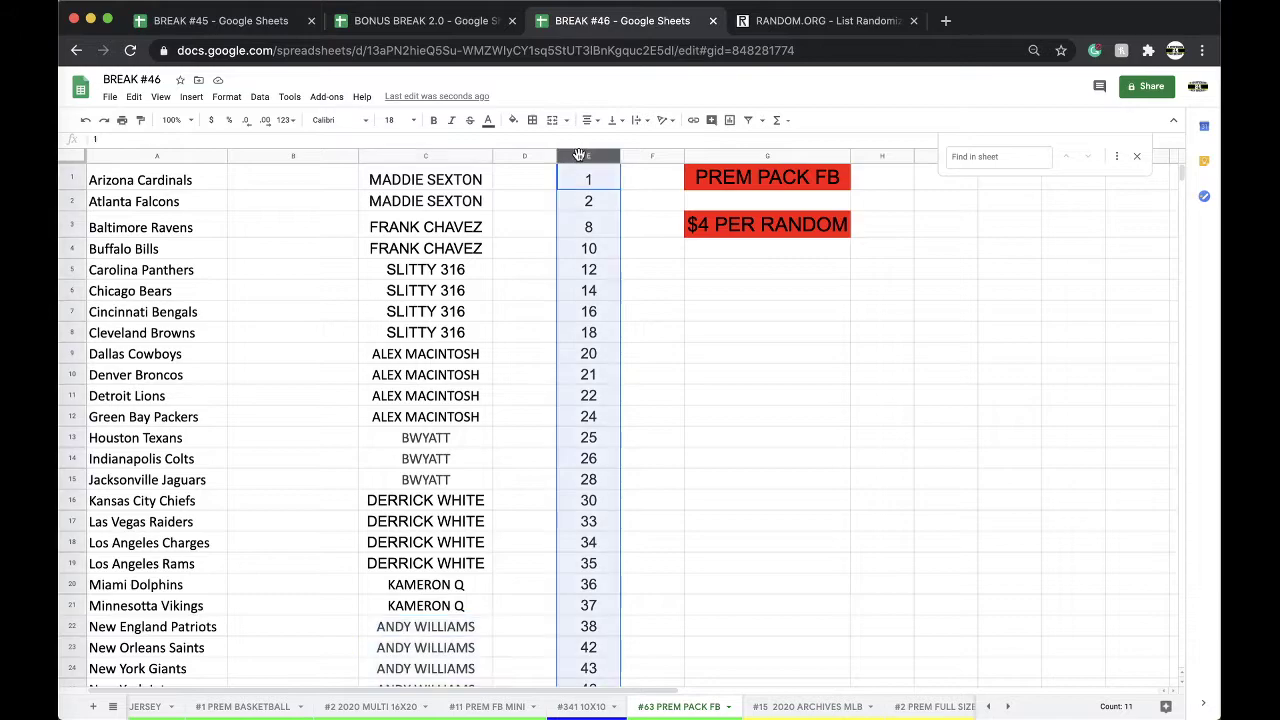
# Switch to the RANDOM.ORG List Randomizer, reload its form and randomize the copied column E numbers five times
pyautogui.click(763, 30)
pyautogui.click(739, 48)
pyautogui.press('Return')
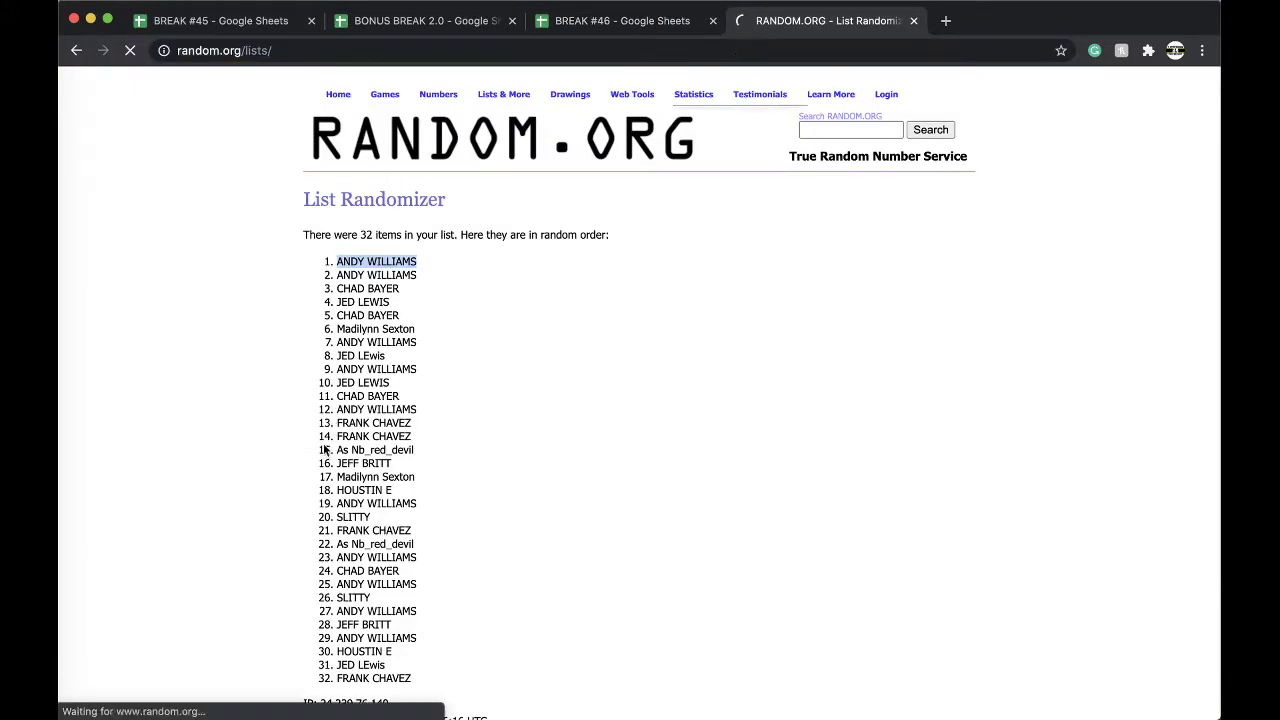
pyautogui.click(318, 590)
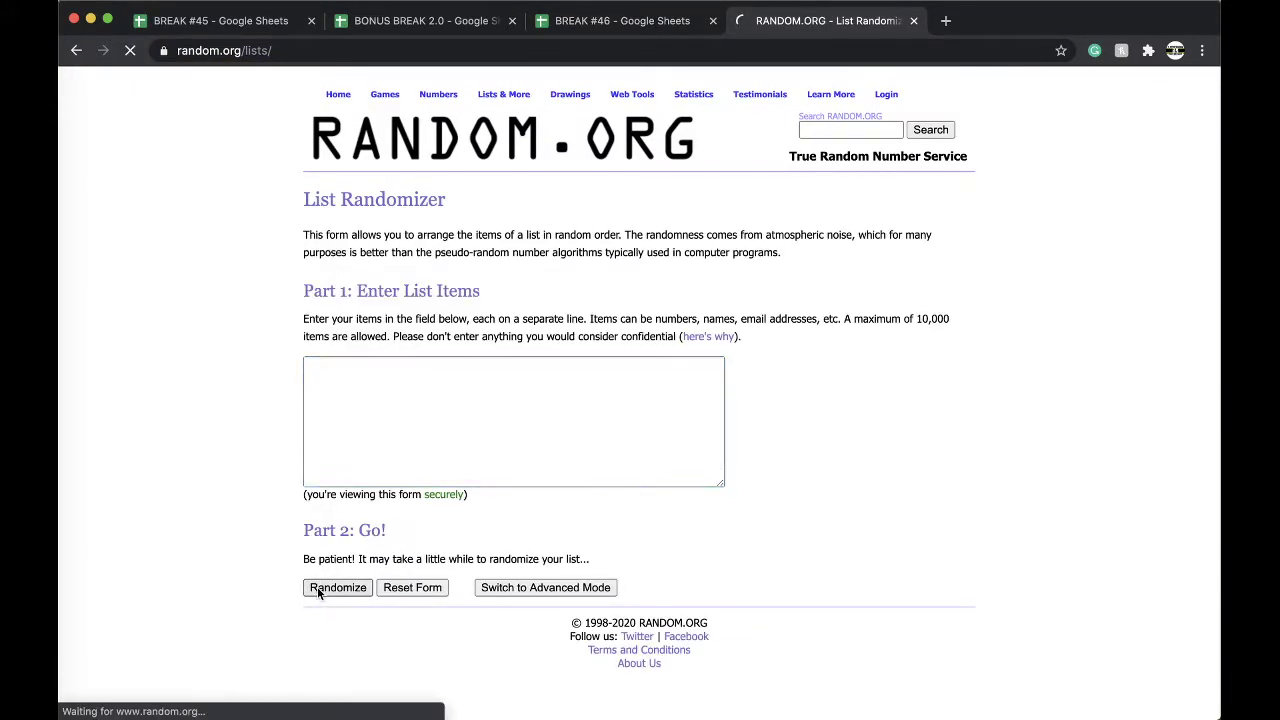
pyautogui.scroll(-10, 315, 600)
pyautogui.click(313, 618)
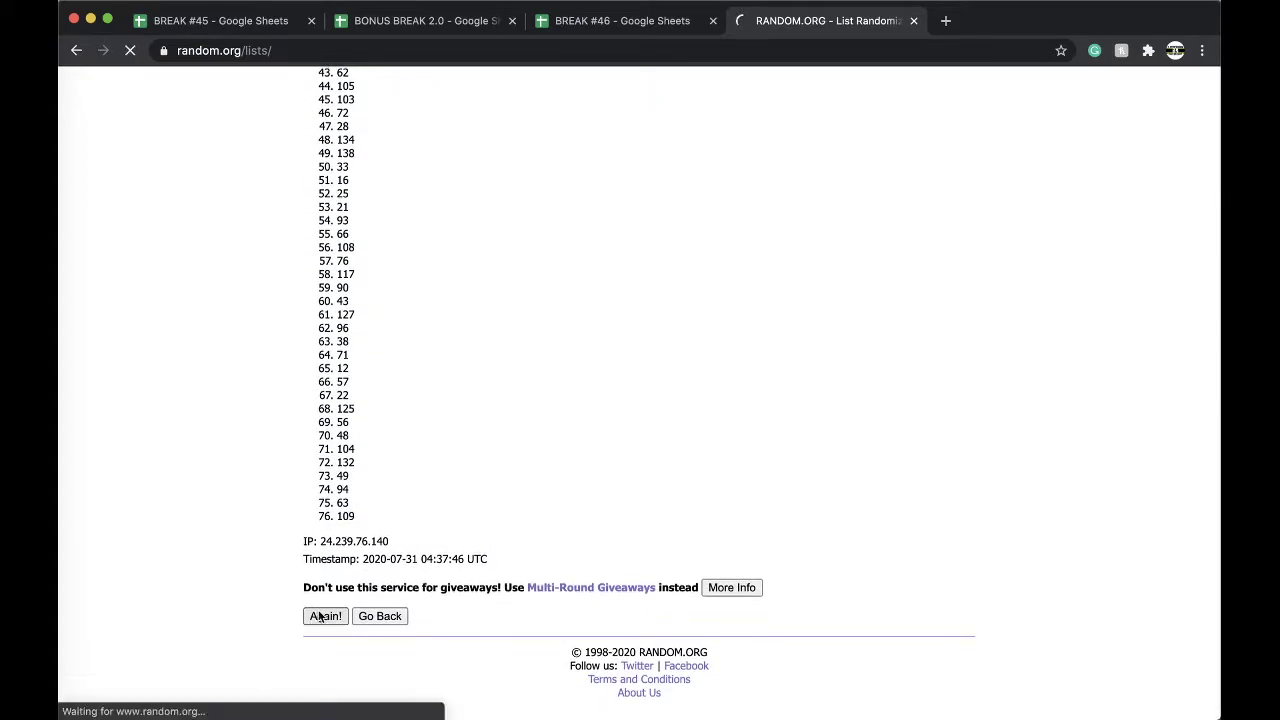
pyautogui.click(320, 618)
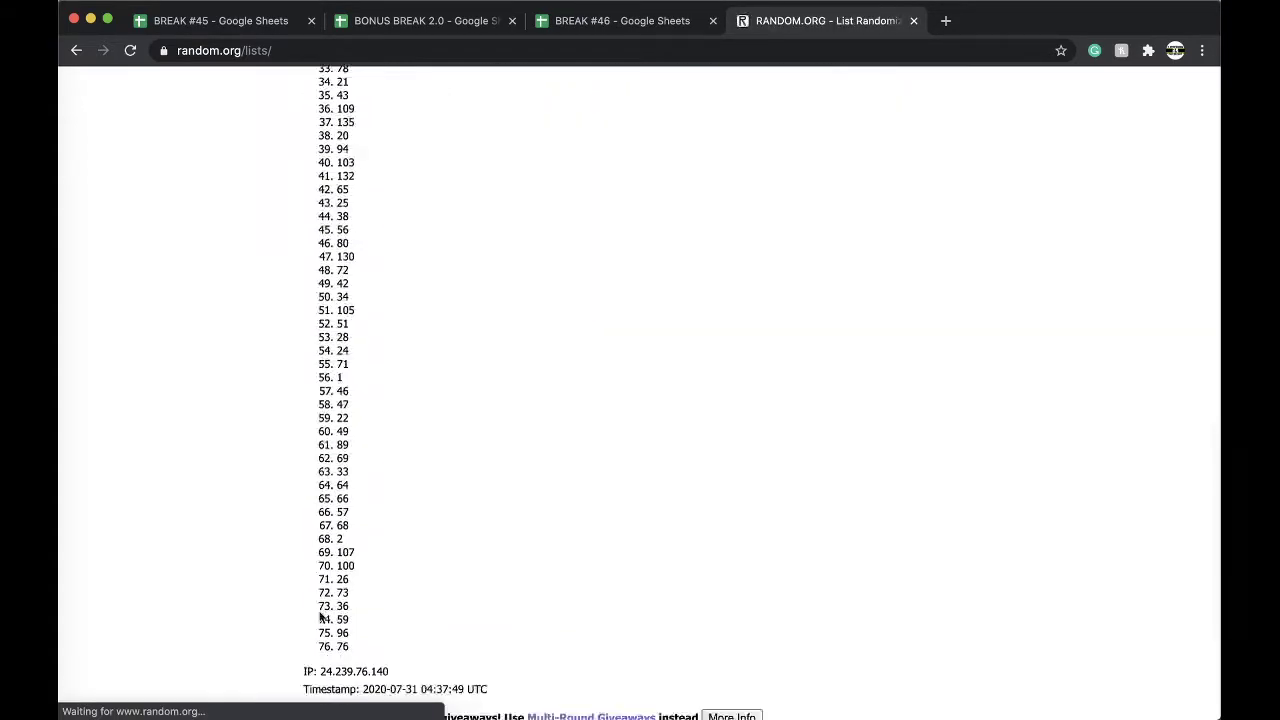
pyautogui.click(317, 621)
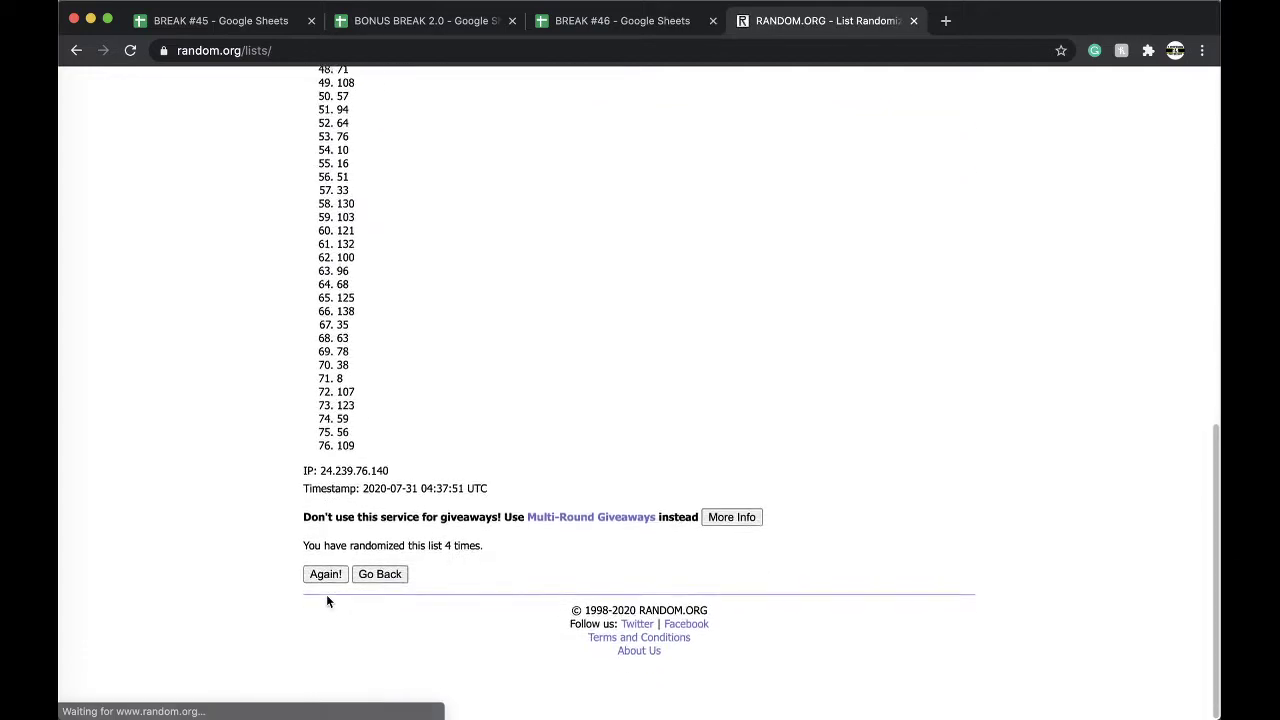
pyautogui.click(325, 616)
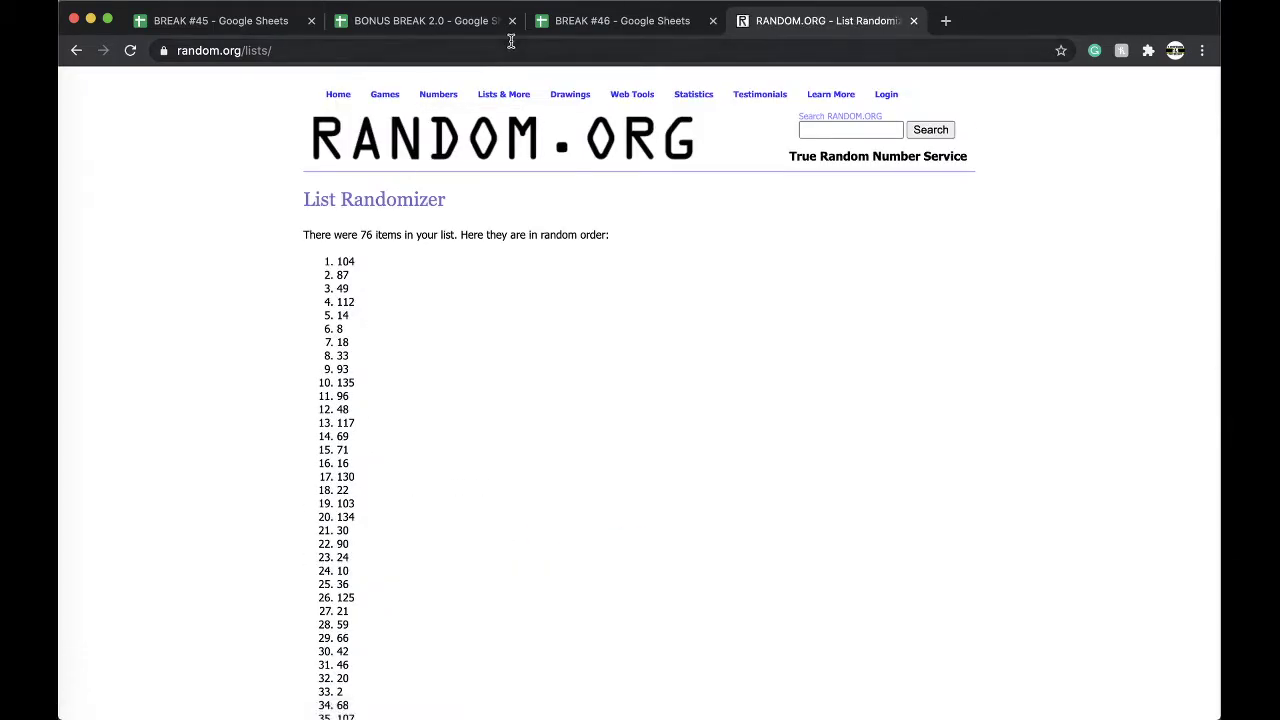
# Return to the BREAK #46 spreadsheet and fill the cell containing 104 in column E with yellow
pyautogui.click(571, 22)
pyautogui.scroll(-1, 567, 344)
pyautogui.scroll(-10, 567, 344)
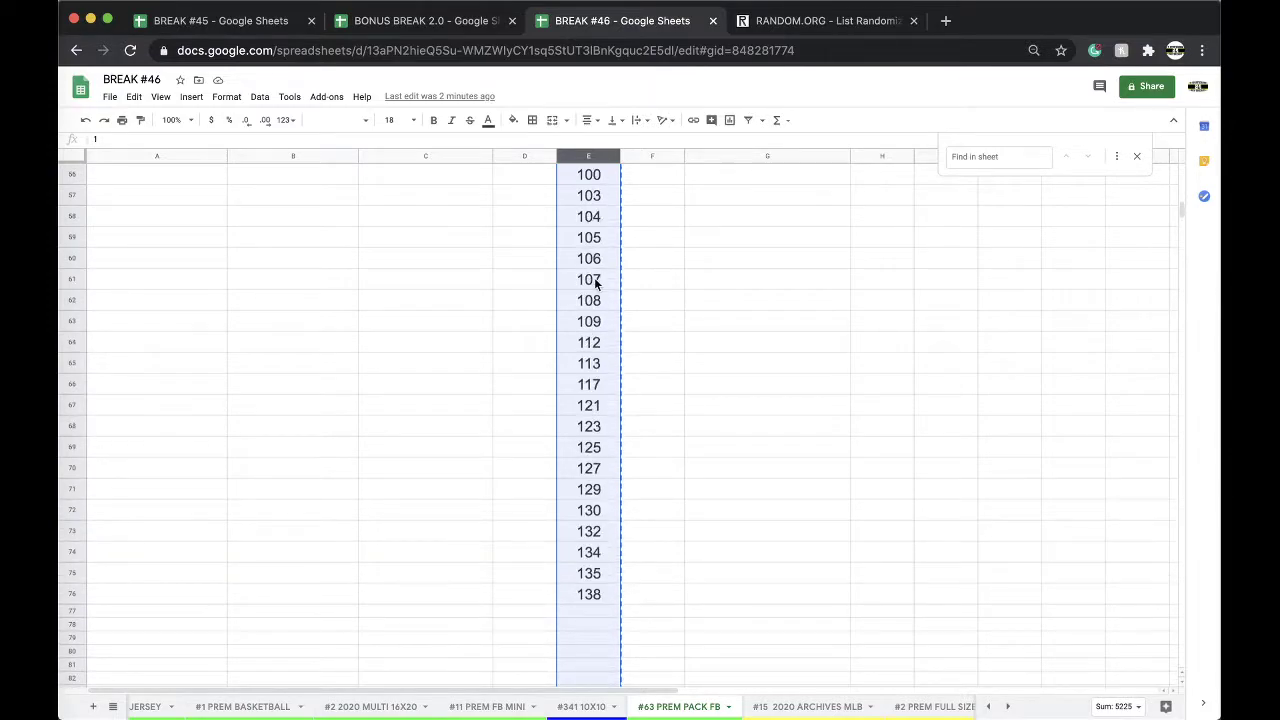
pyautogui.click(588, 218)
pyautogui.click(513, 120)
pyautogui.click(560, 178)
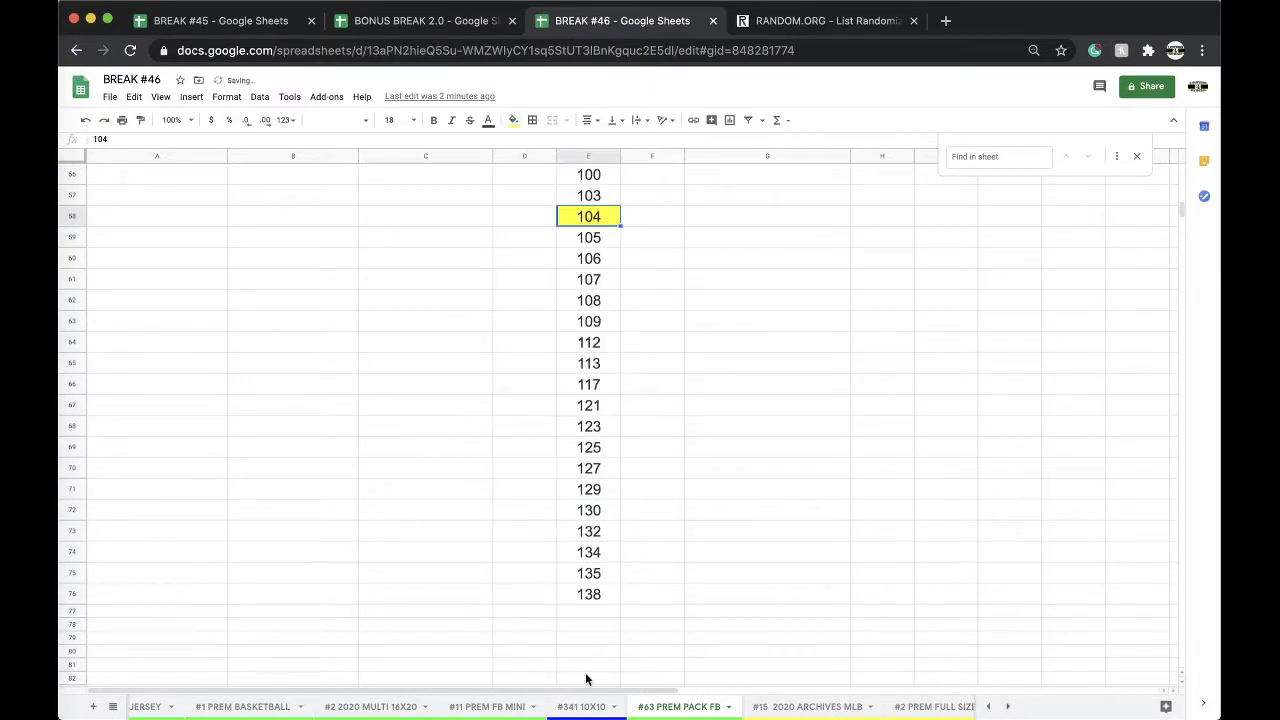
# Duplicate the #63 PREM PACK FB sheet and rename the copy #64 PREM PACK FB
pyautogui.rightClick(678, 704)
pyautogui.click(648, 507)
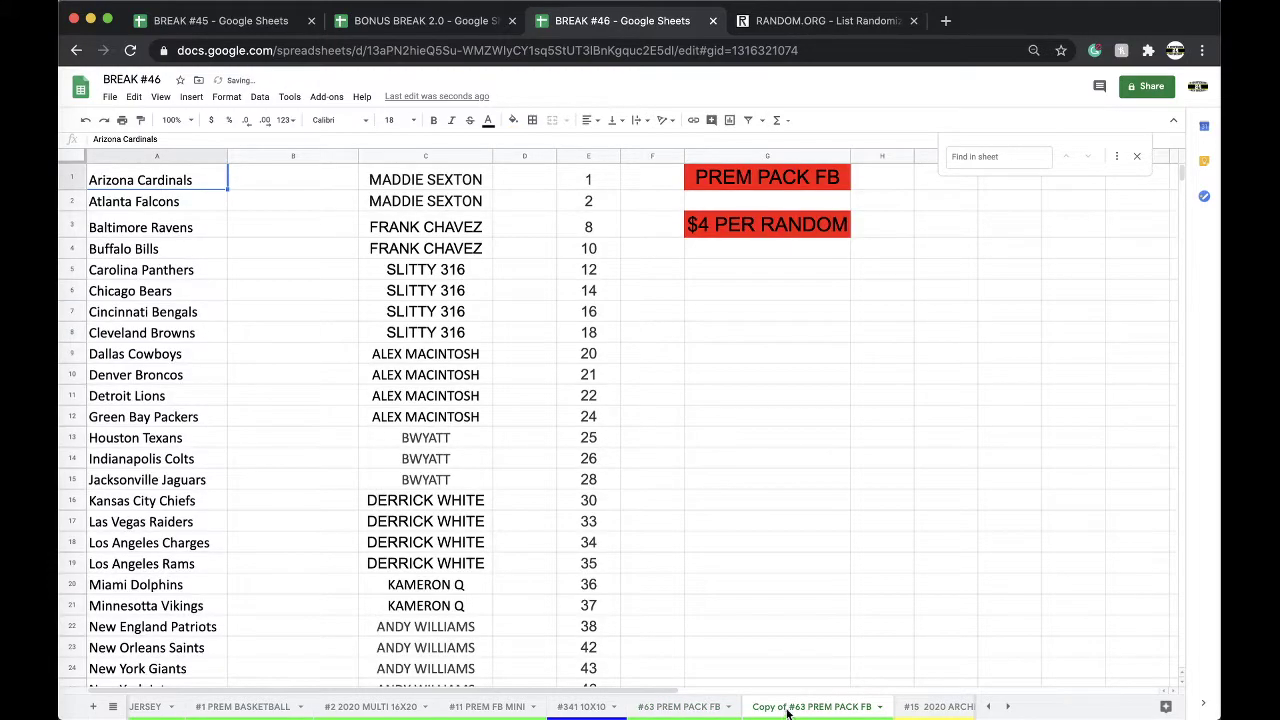
pyautogui.doubleClick(786, 712)
pyautogui.moveTo(808, 706); pyautogui.dragTo(700, 706)
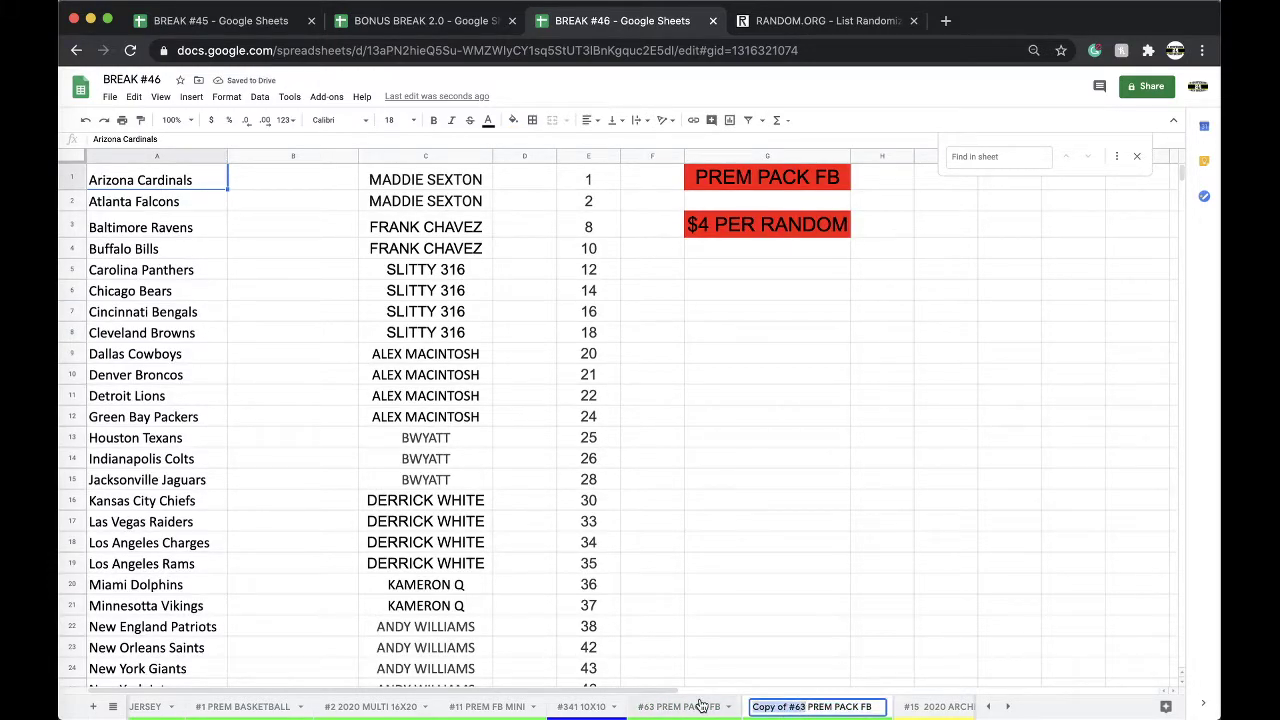
pyautogui.write('#64')
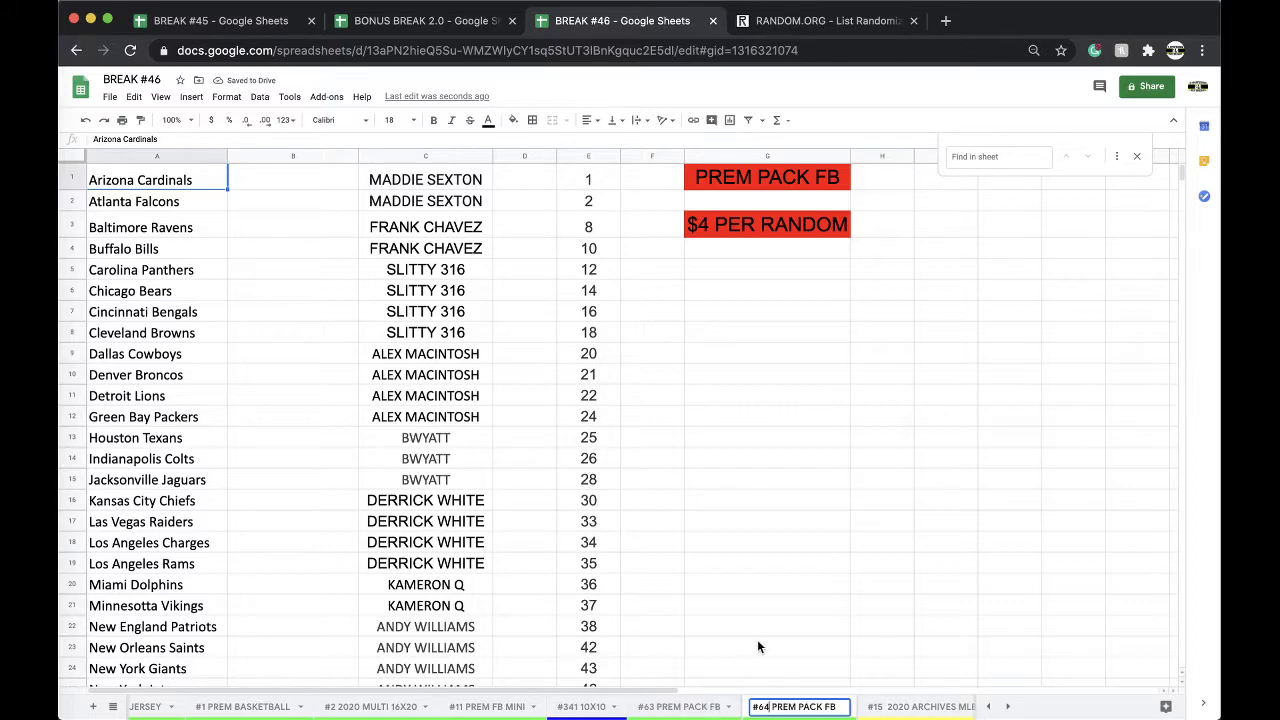
pyautogui.click(757, 645)
pyautogui.rightClick(784, 712)
pyautogui.moveTo(810, 568)
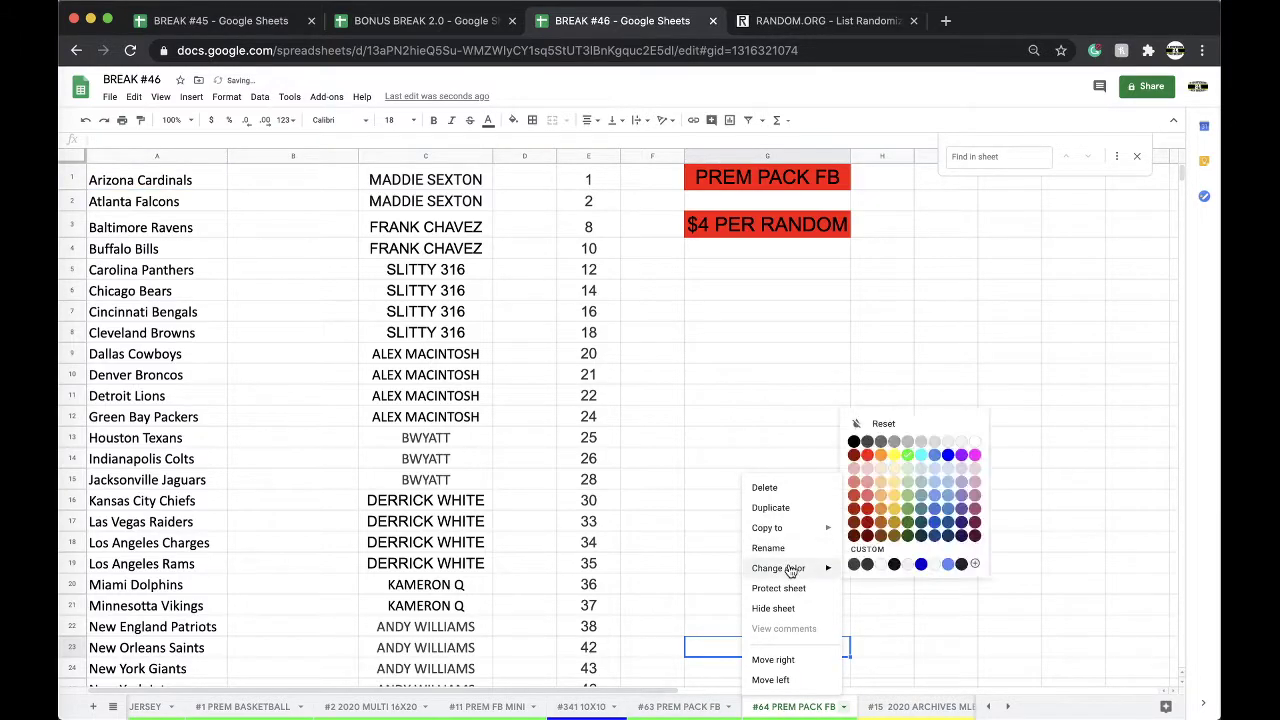
pyautogui.press('Escape')
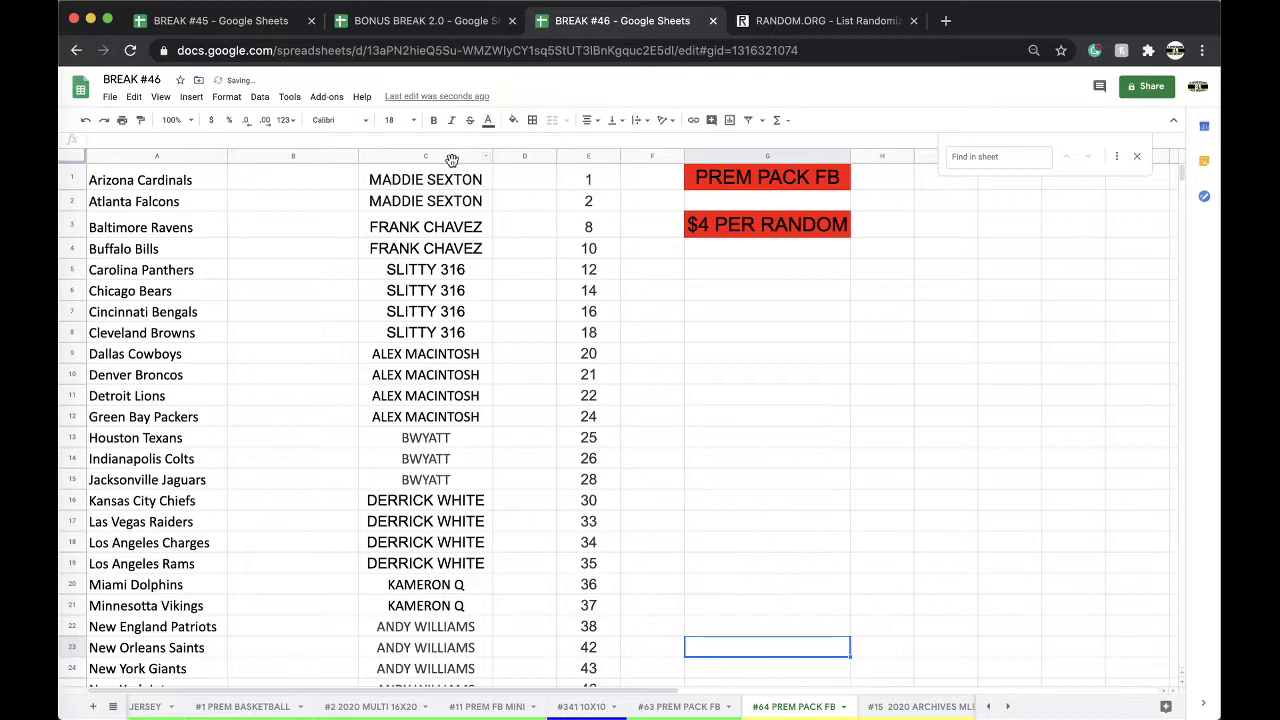
# On the #64 PREM PACK FB sheet, clear the participant names in column C and delete the row containing 104
pyautogui.click(425, 156)
pyautogui.press('Delete')
pyautogui.scroll(-15, 585, 272)
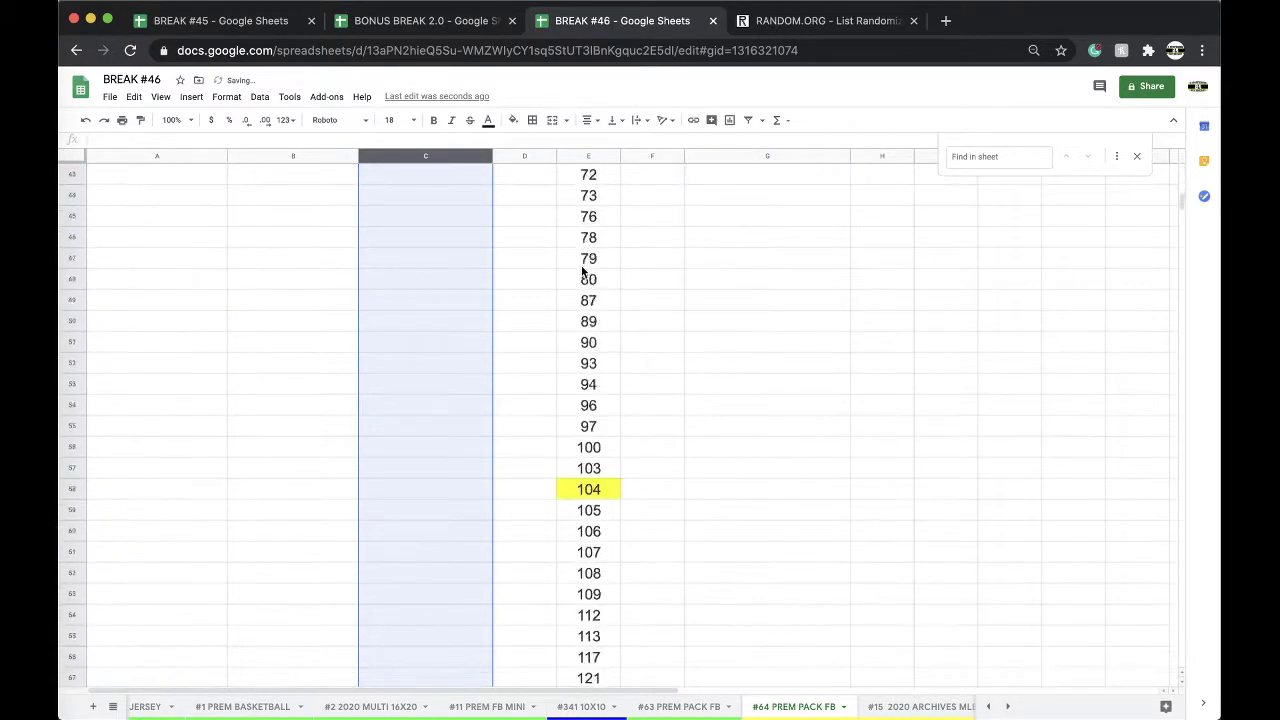
pyautogui.scroll(1, 586, 276)
pyautogui.click(586, 276)
pyautogui.rightClick(586, 276)
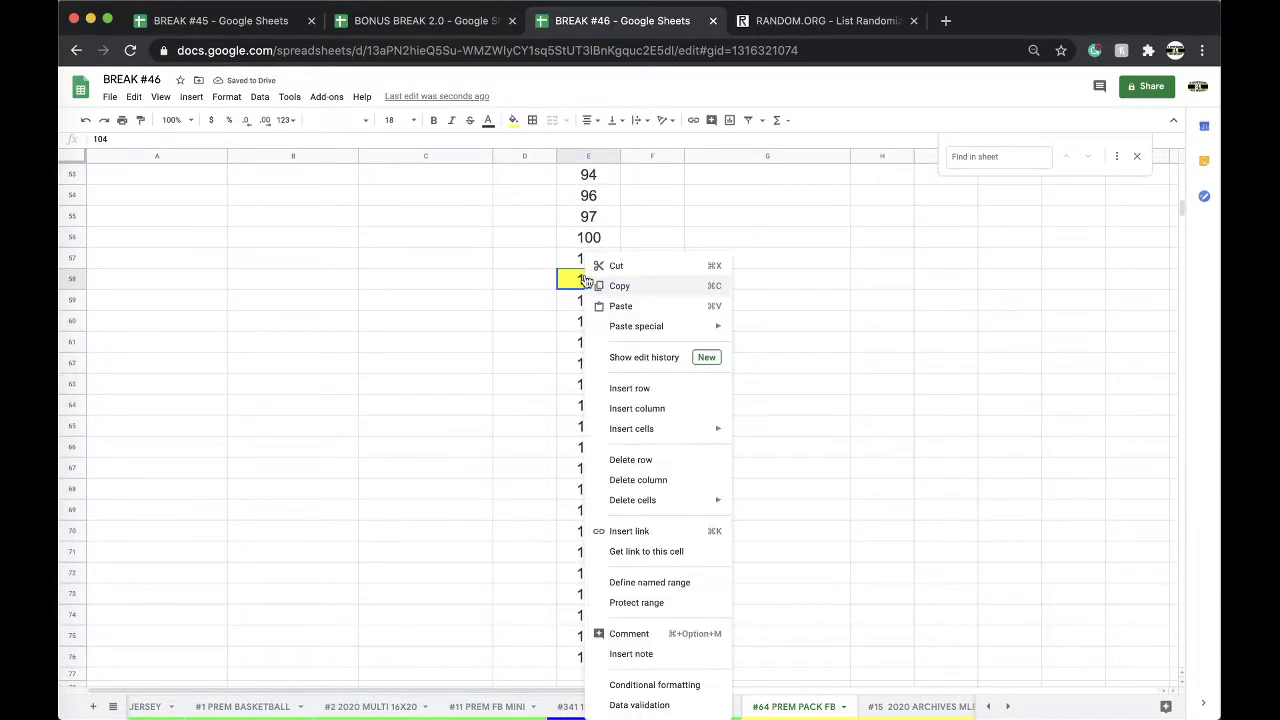
pyautogui.click(636, 461)
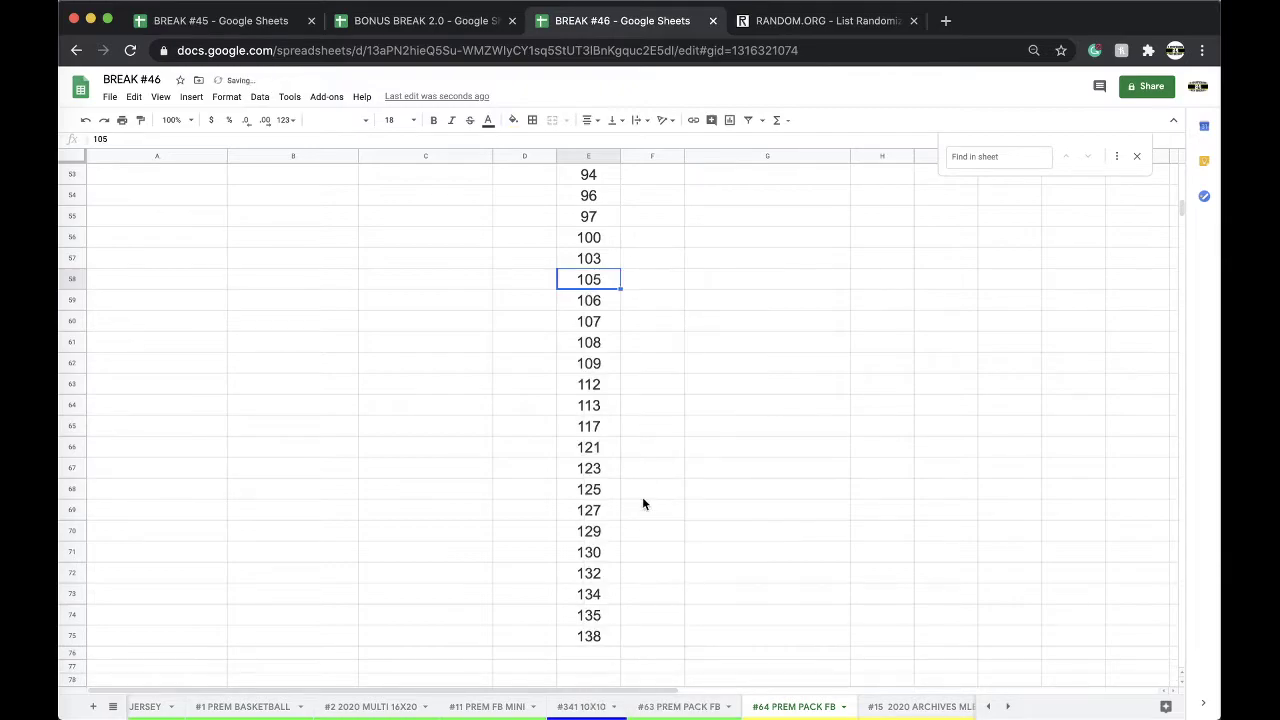
# Go back to the #63 PREM PACK FB sheet, review the participant names and copy all of column C
pyautogui.click(676, 706)
pyautogui.scroll(5, 654, 620)
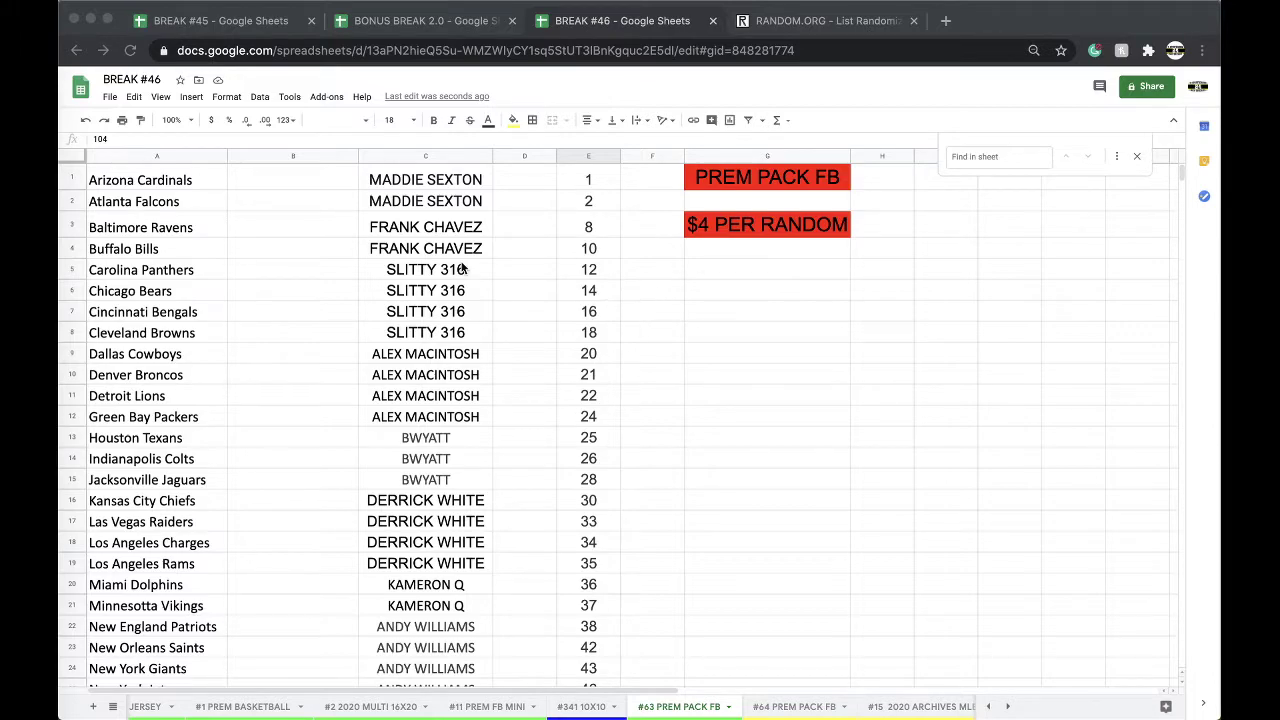
pyautogui.scroll(-1, 463, 266)
pyautogui.scroll(-2, 463, 266)
pyautogui.scroll(-2, 463, 266)
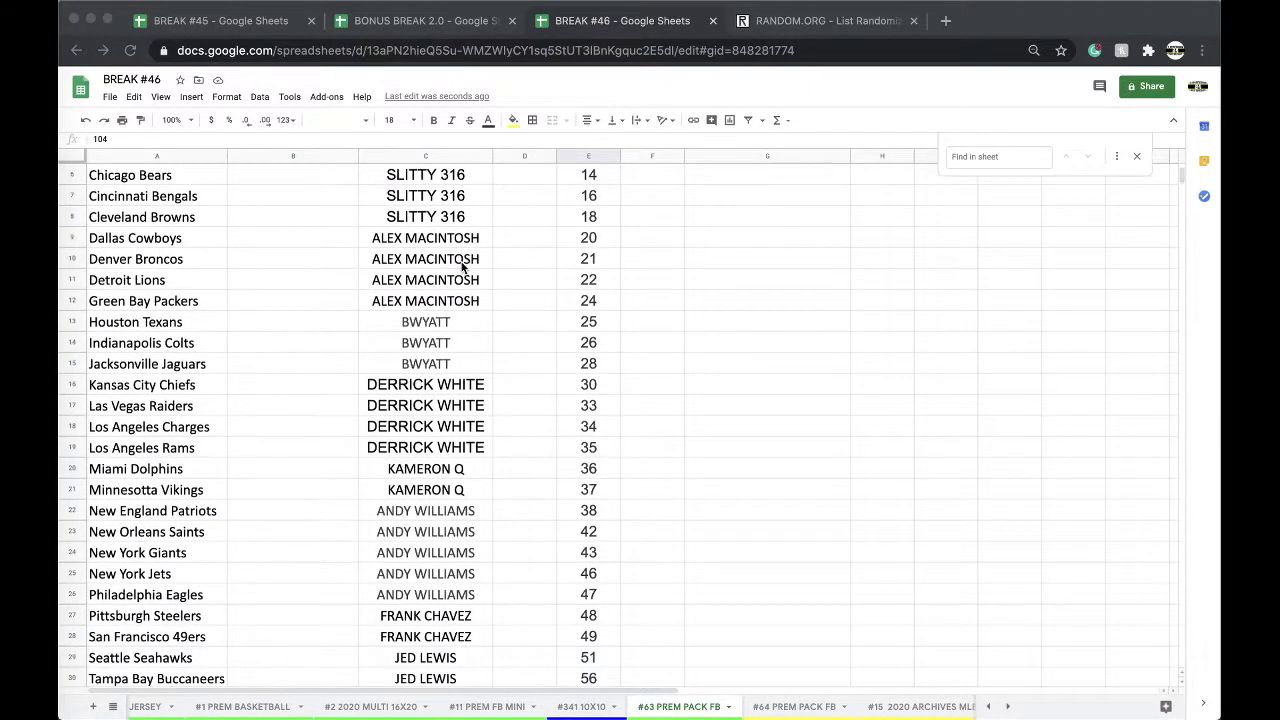
pyautogui.scroll(-5, 463, 266)
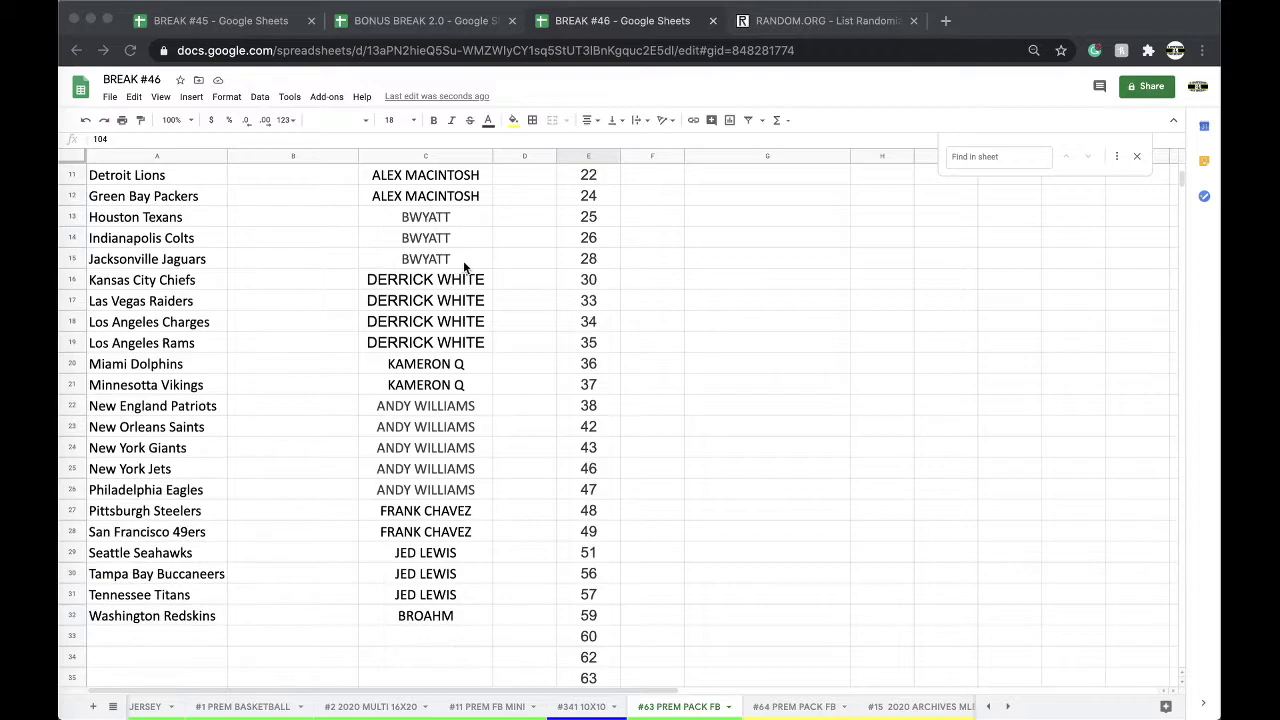
pyautogui.click(443, 196)
pyautogui.click(420, 156)
pyautogui.scroll(5, 447, 290)
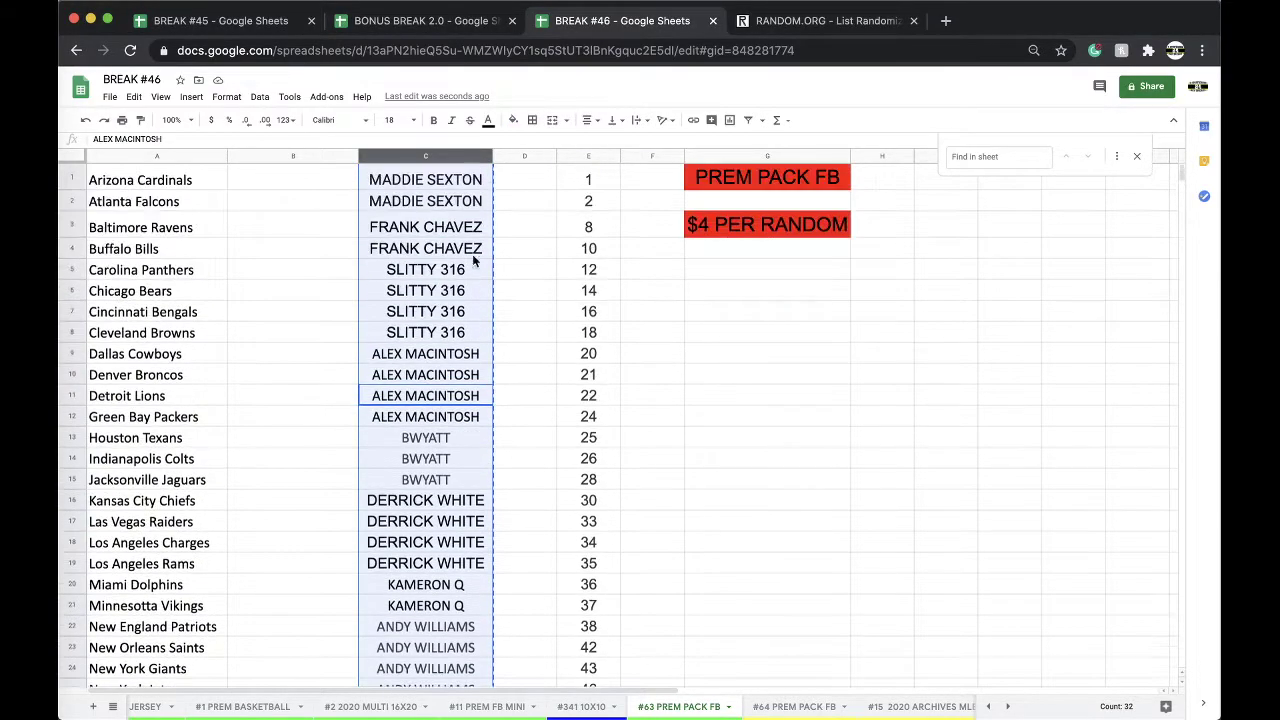
# Switch to the RANDOM.ORG List Randomizer, reload its form and randomize the copied participant names five times
pyautogui.click(763, 21)
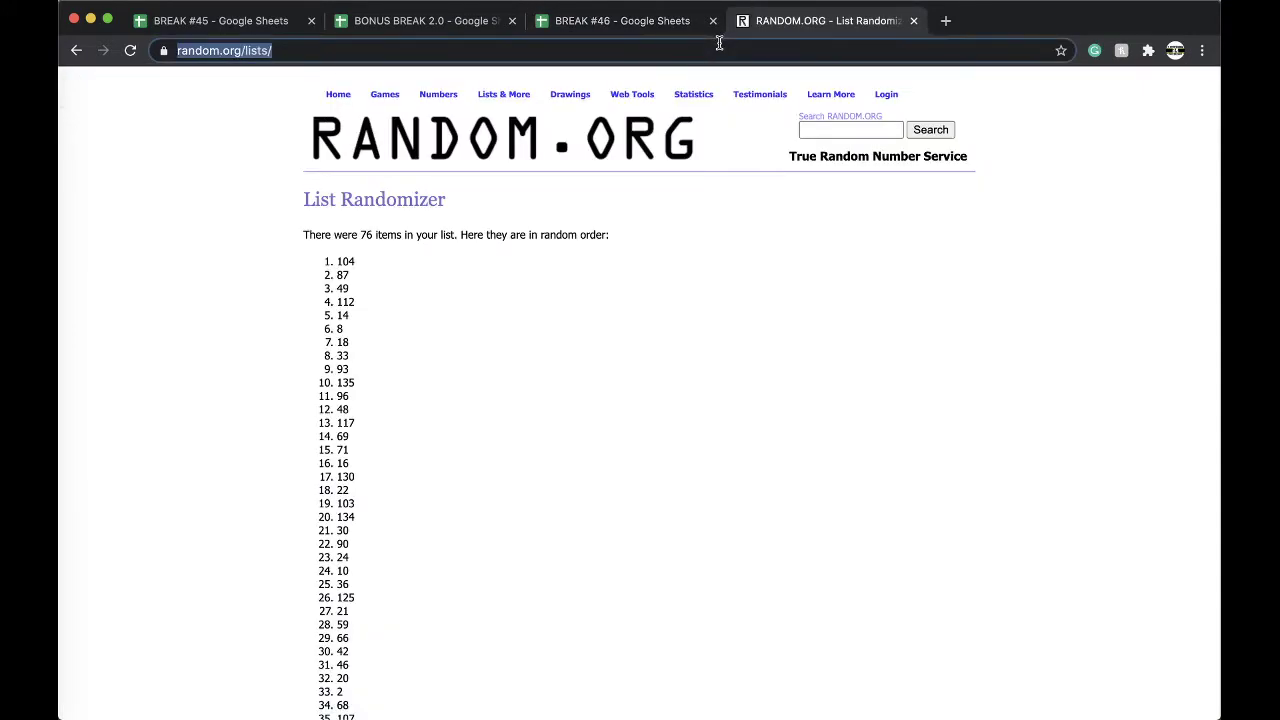
pyautogui.press('Return')
pyautogui.click(338, 589)
pyautogui.scroll(-2, 330, 600)
pyautogui.click(317, 616)
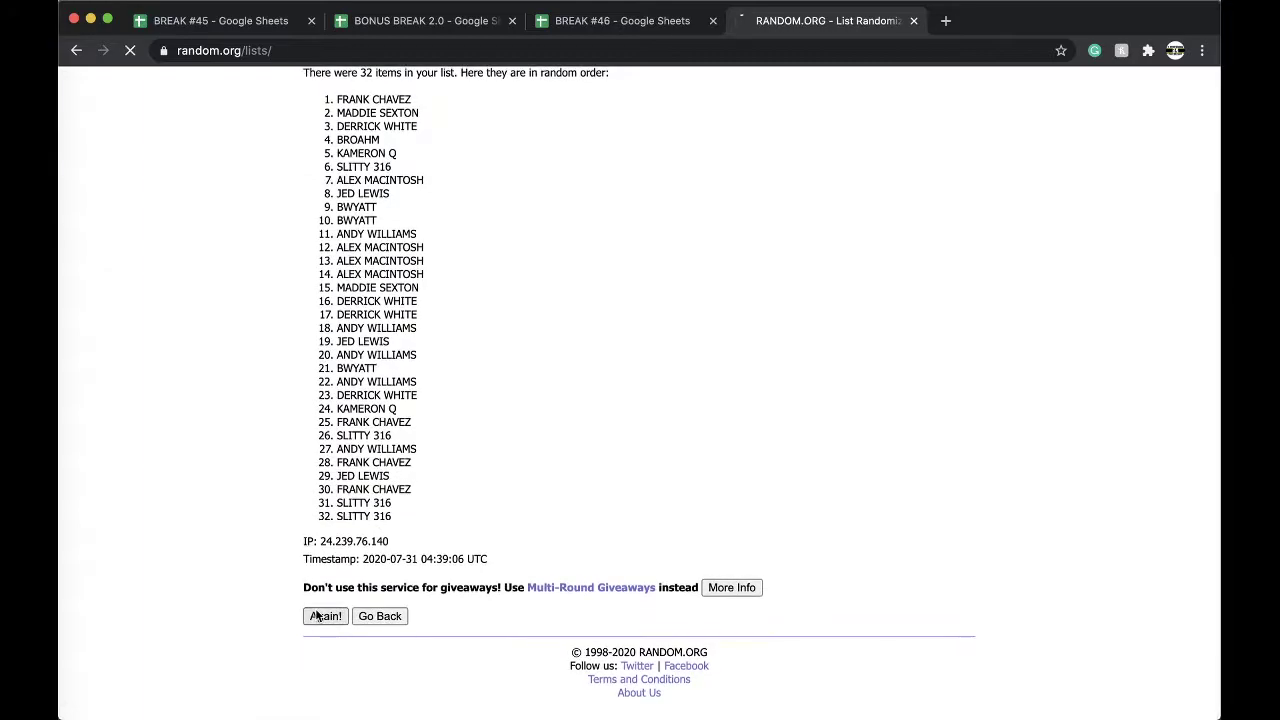
pyautogui.click(322, 601)
pyautogui.click(312, 620)
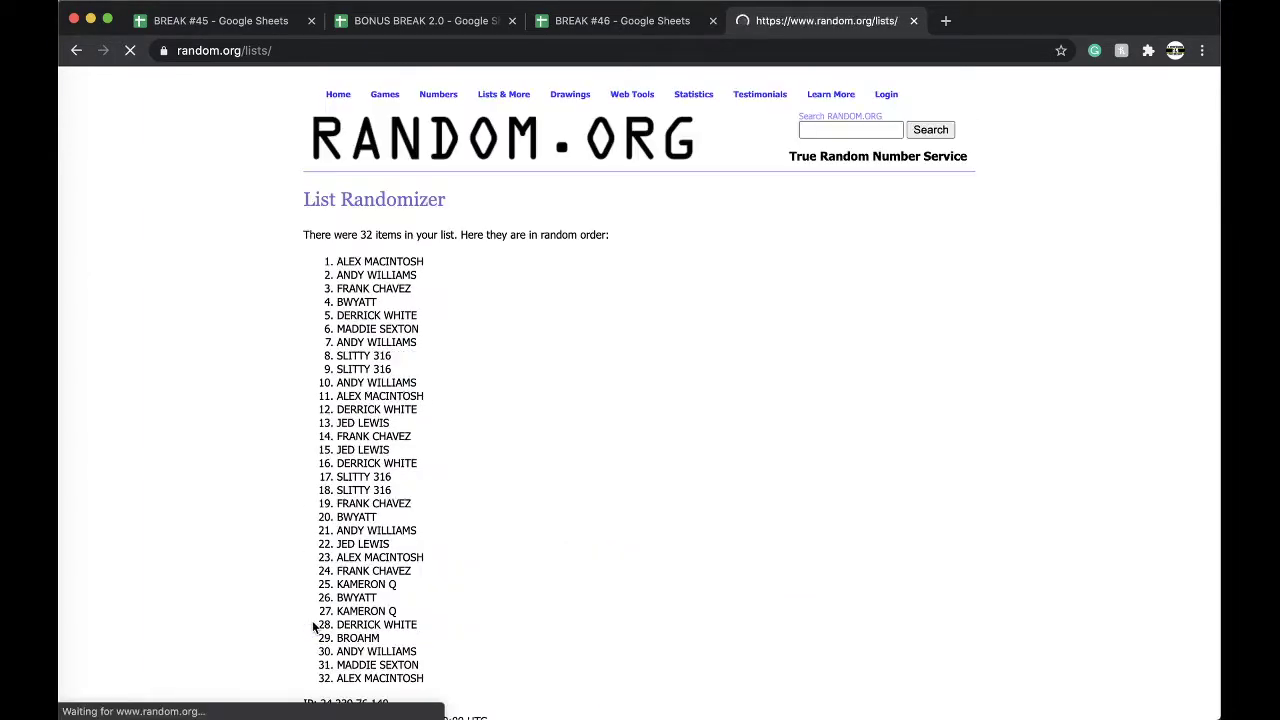
pyautogui.click(312, 620)
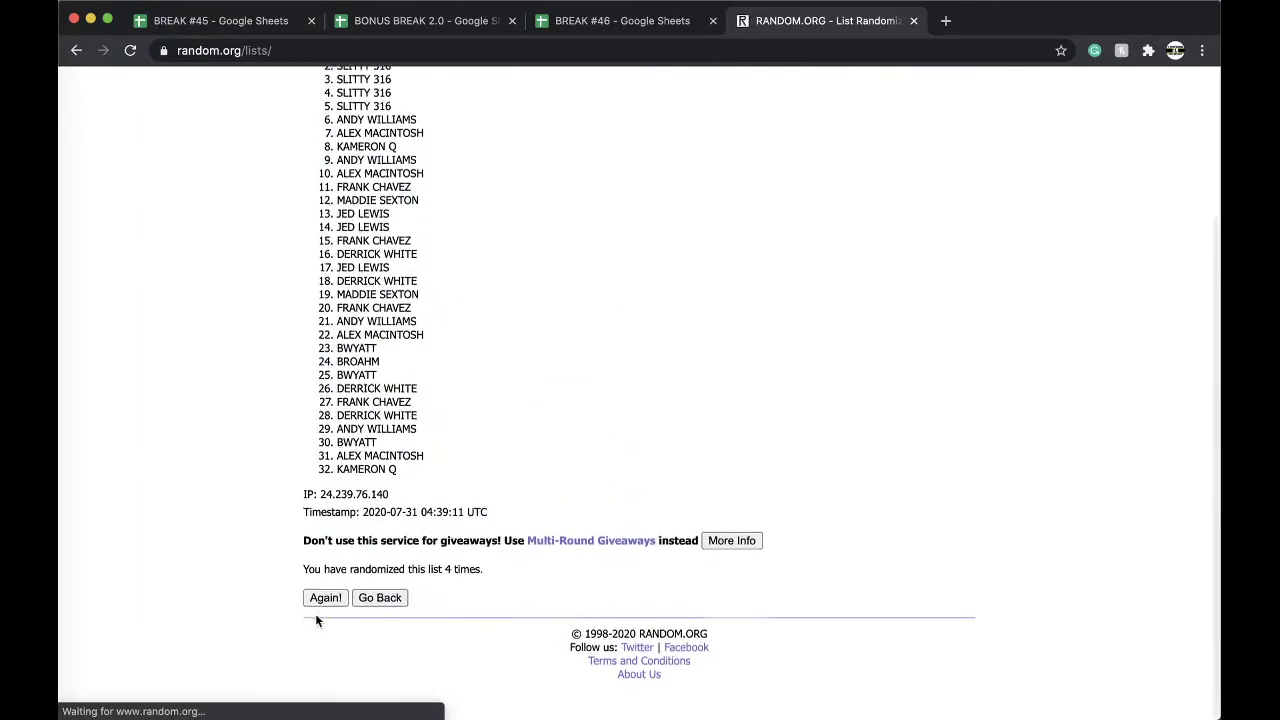
pyautogui.click(314, 620)
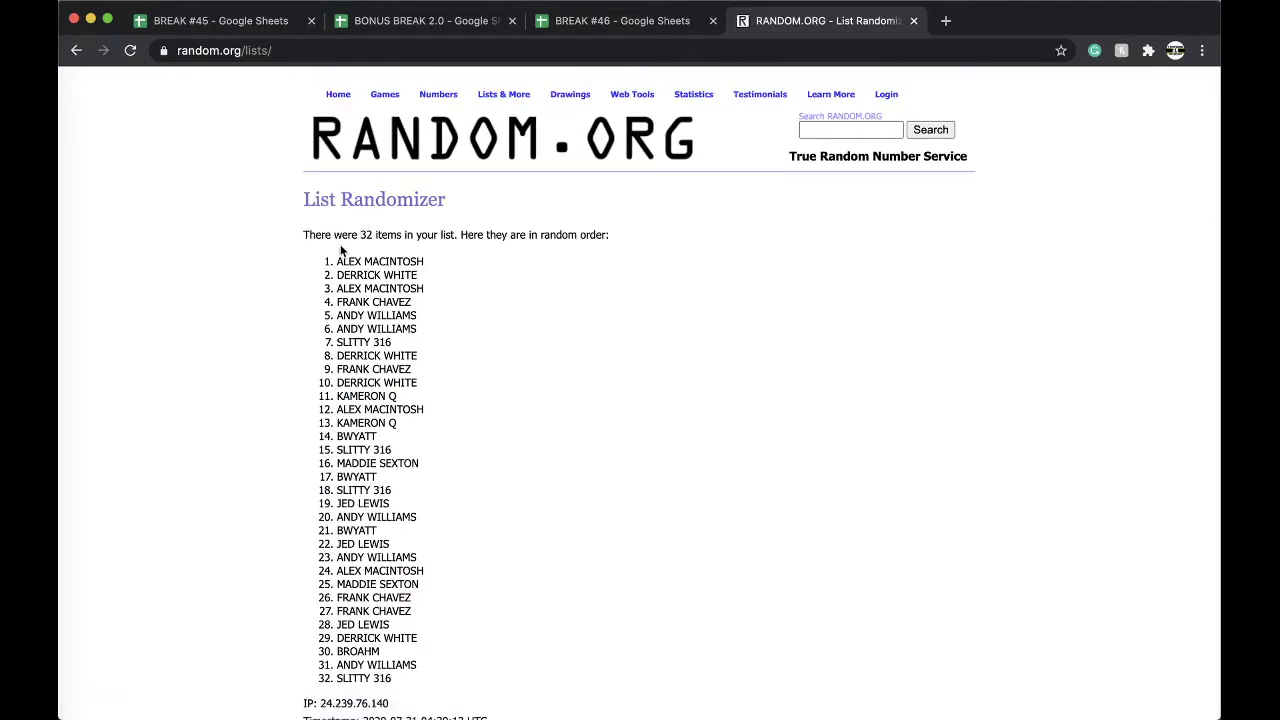
# Copy the complete randomized name list and paste it into column B of #63 PREM PACK FB, starting at B1
pyautogui.moveTo(337, 258); pyautogui.dragTo(431, 487)
pyautogui.scroll(-2, 594, 383)
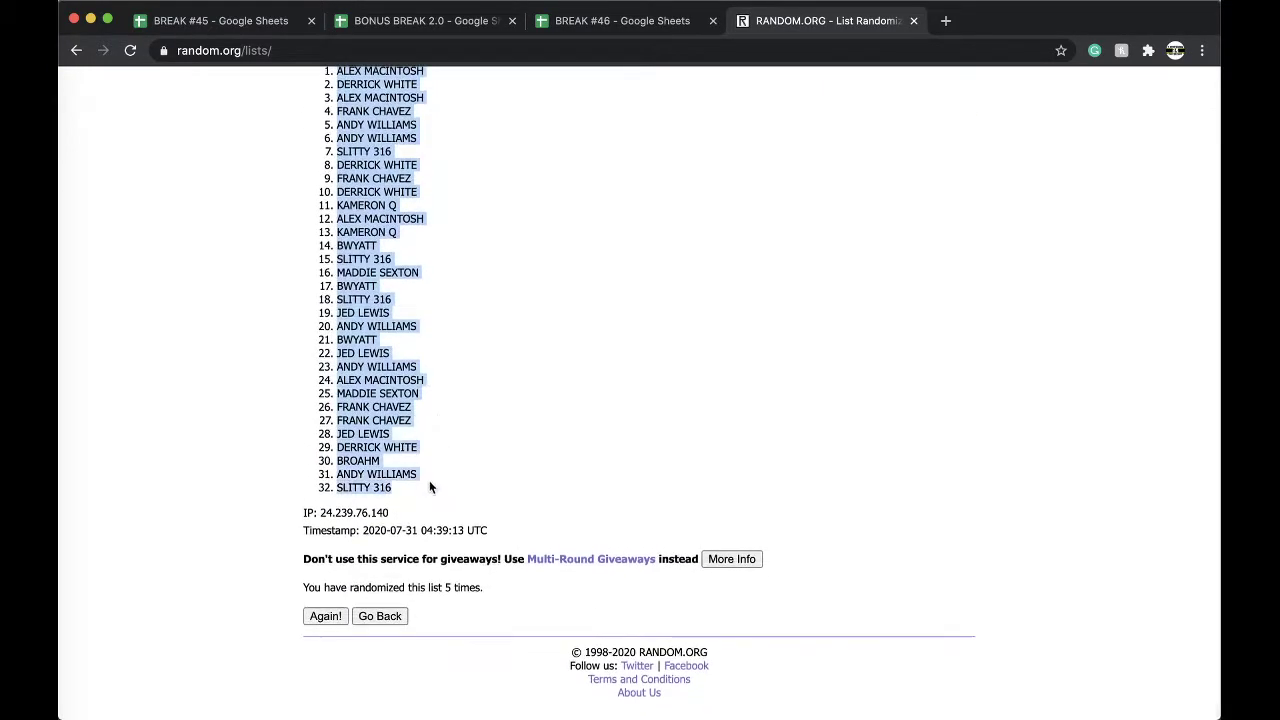
pyautogui.click(620, 20)
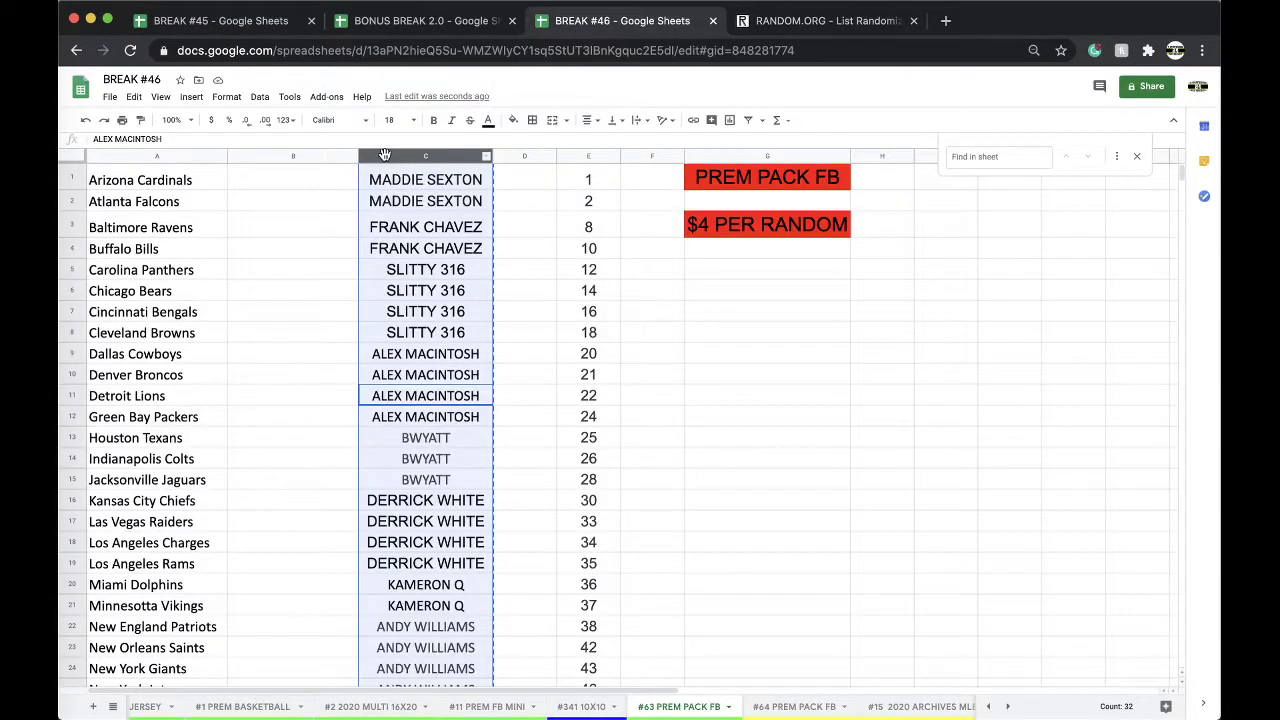
pyautogui.click(305, 186)
pyautogui.press('super+v')
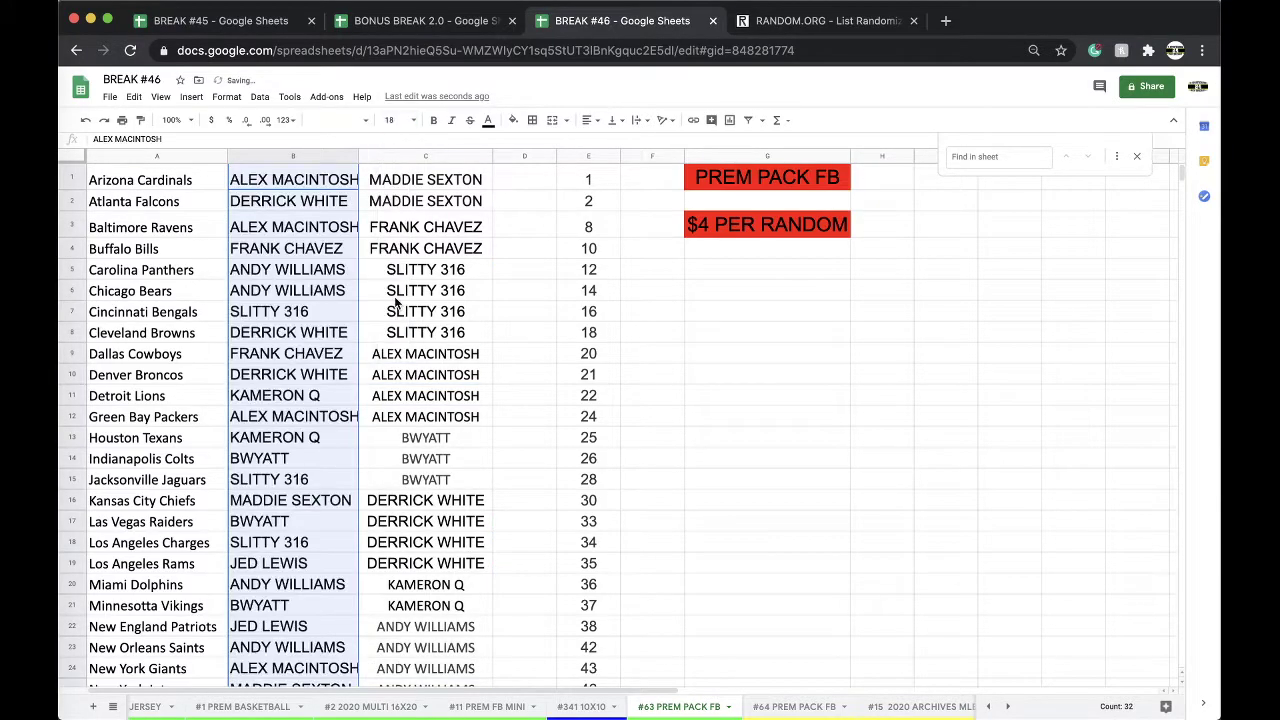
# Sort the sheet by column B from A to Z and widen that column to fit the names
pyautogui.click(260, 96)
pyautogui.click(322, 118)
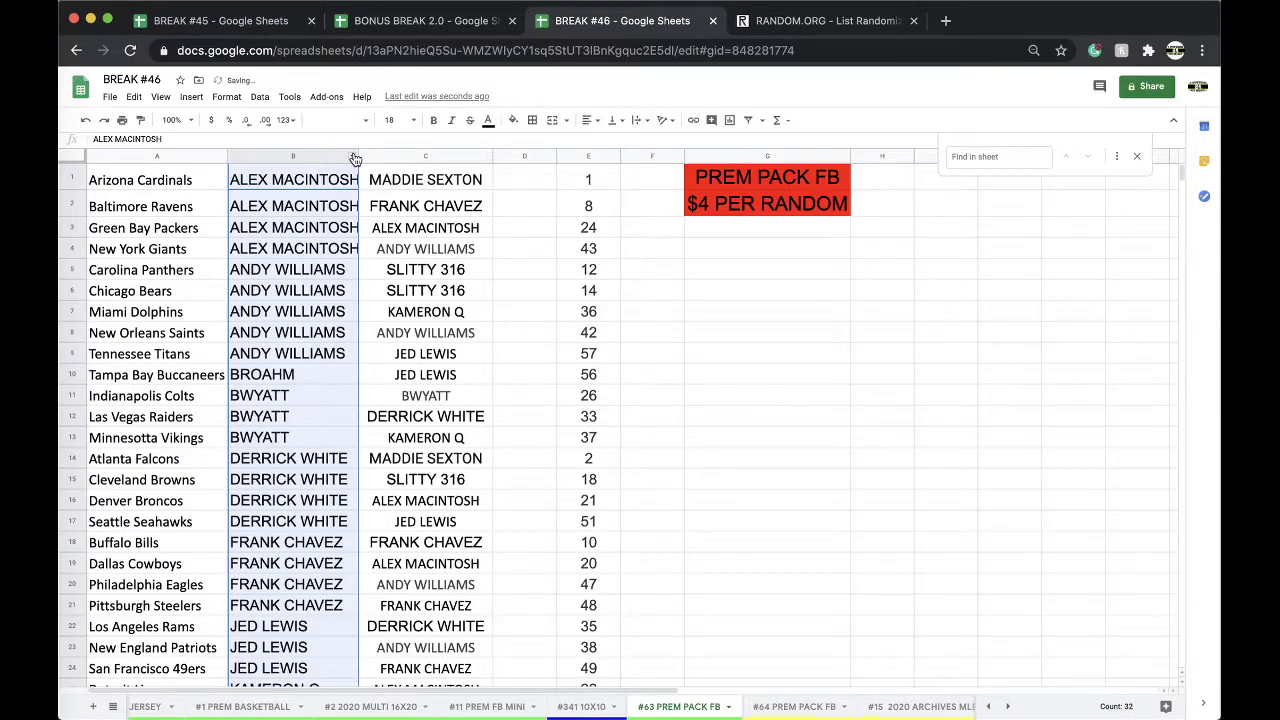
pyautogui.moveTo(357, 157); pyautogui.dragTo(373, 155)
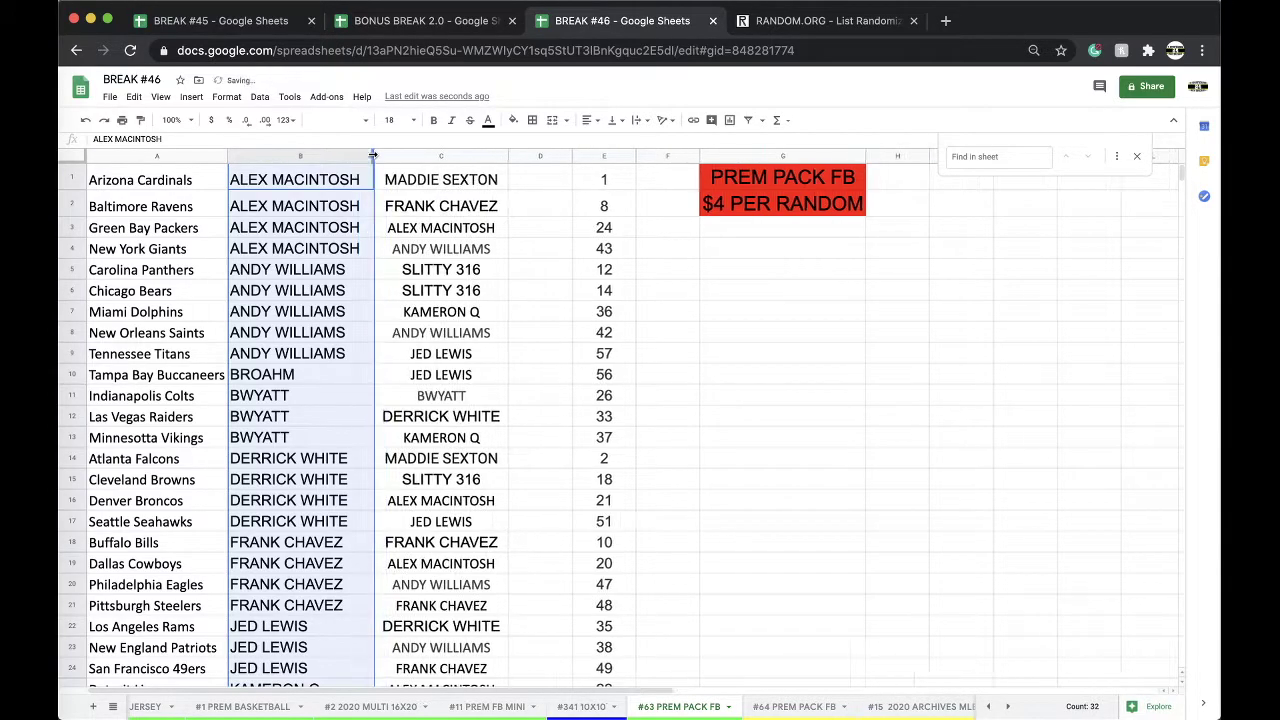
pyautogui.click(752, 316)
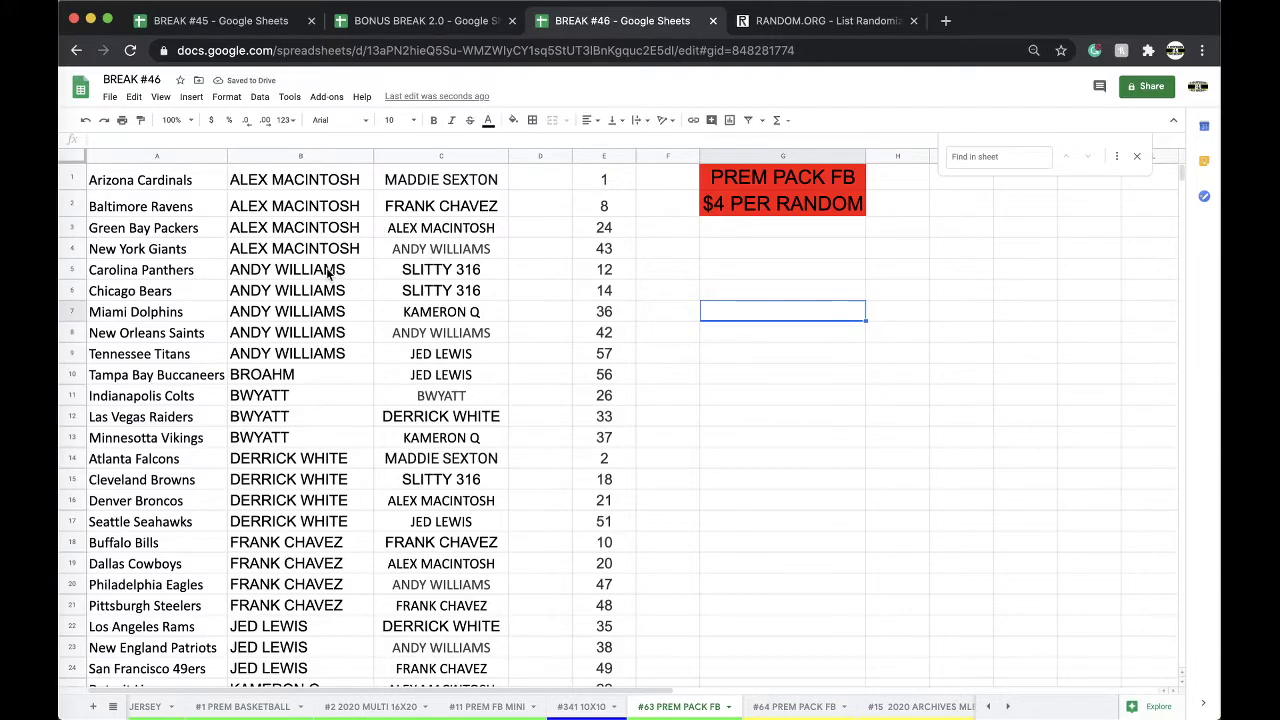
# Read through the sorted team assignments in columns A and B down to the last team
pyautogui.scroll(-1, 308, 262)
pyautogui.scroll(-2, 309, 250)
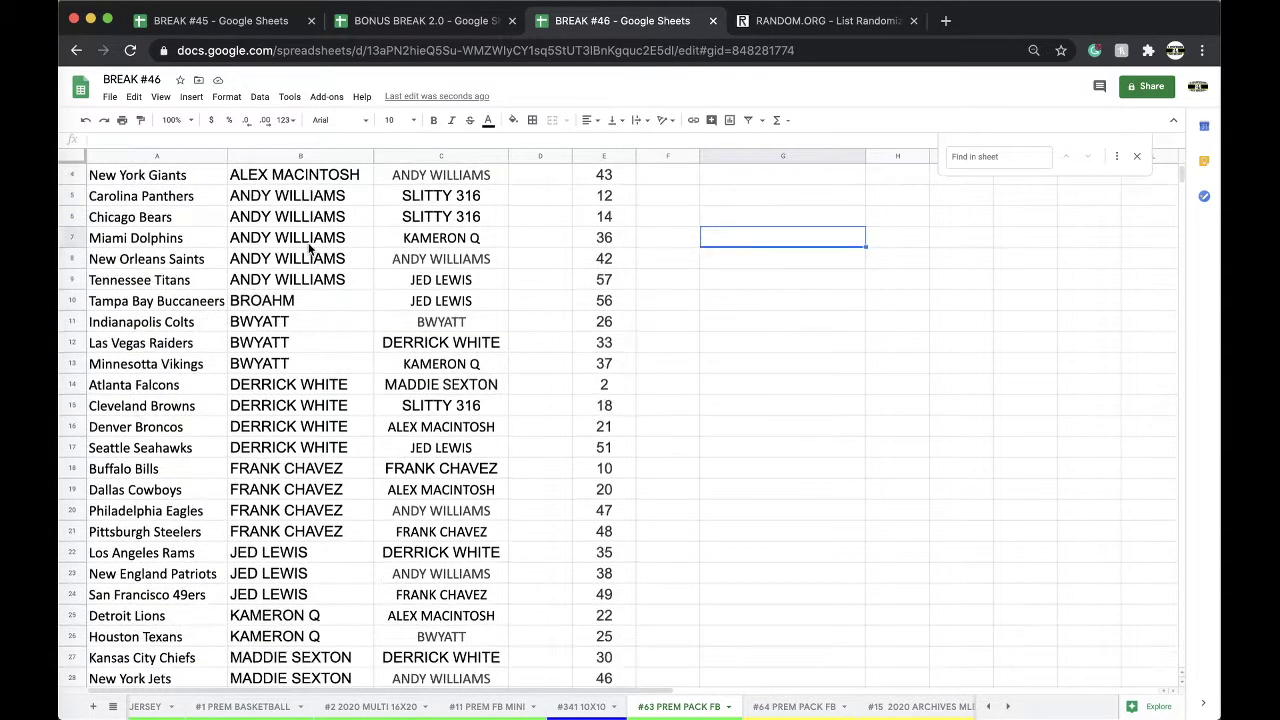
pyautogui.scroll(-3, 308, 247)
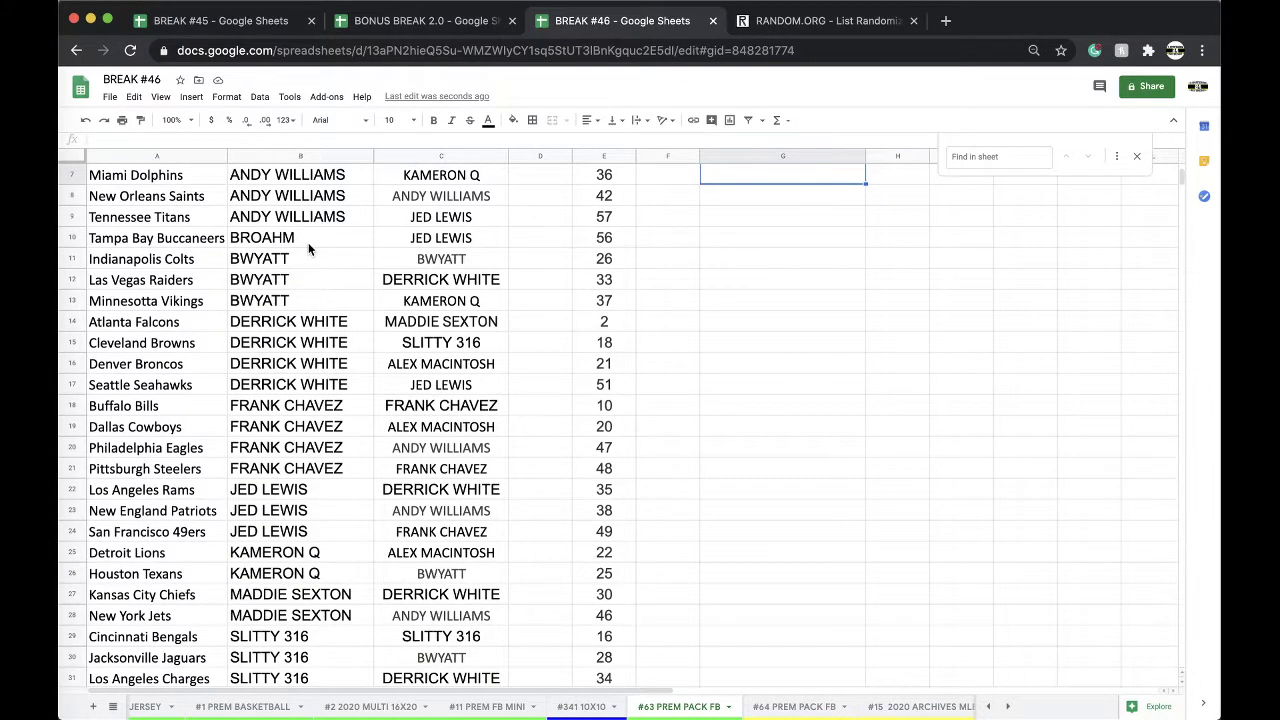
pyautogui.scroll(-1, 308, 243)
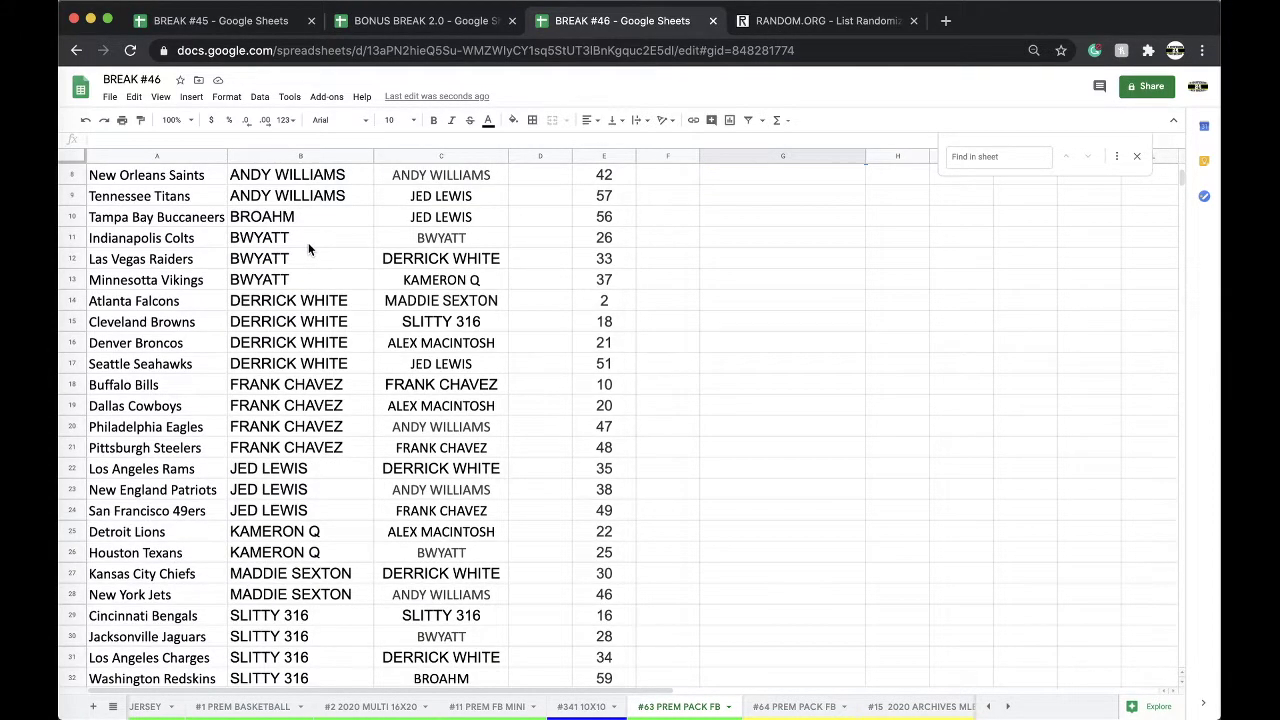
pyautogui.click(266, 364)
pyautogui.scroll(-2, 266, 327)
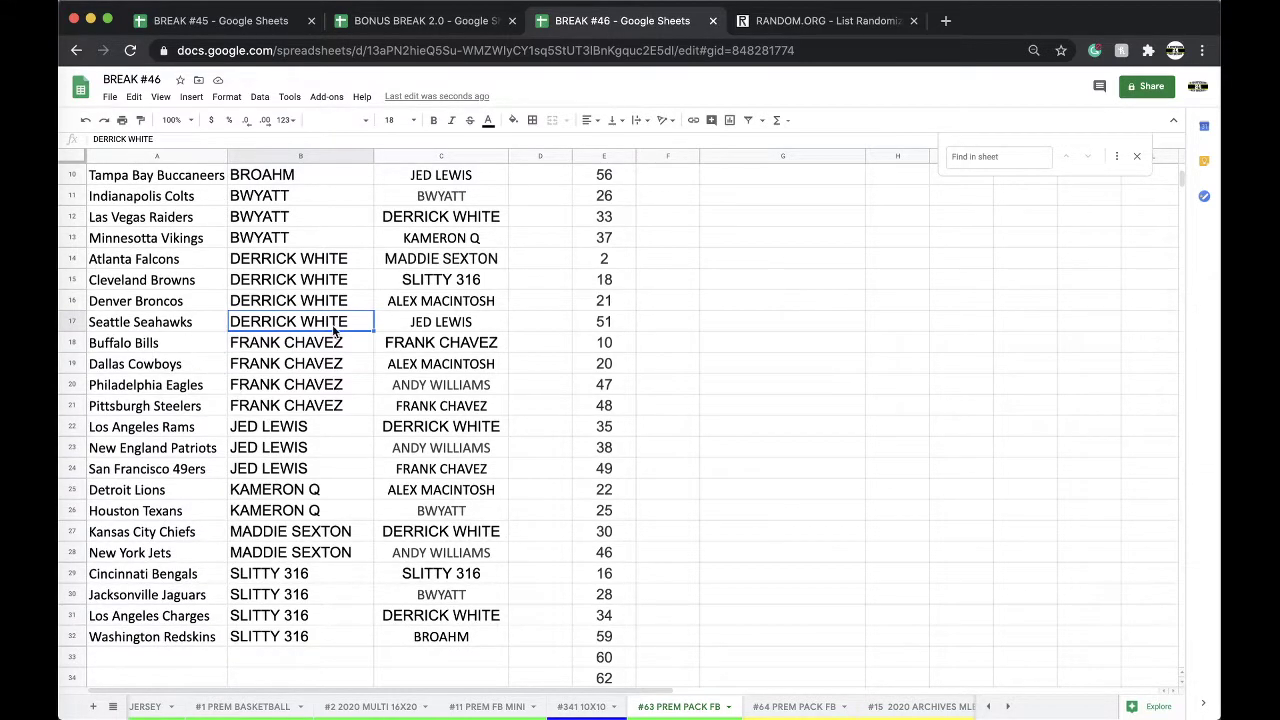
pyautogui.scroll(-2, 335, 330)
pyautogui.scroll(-4, 367, 329)
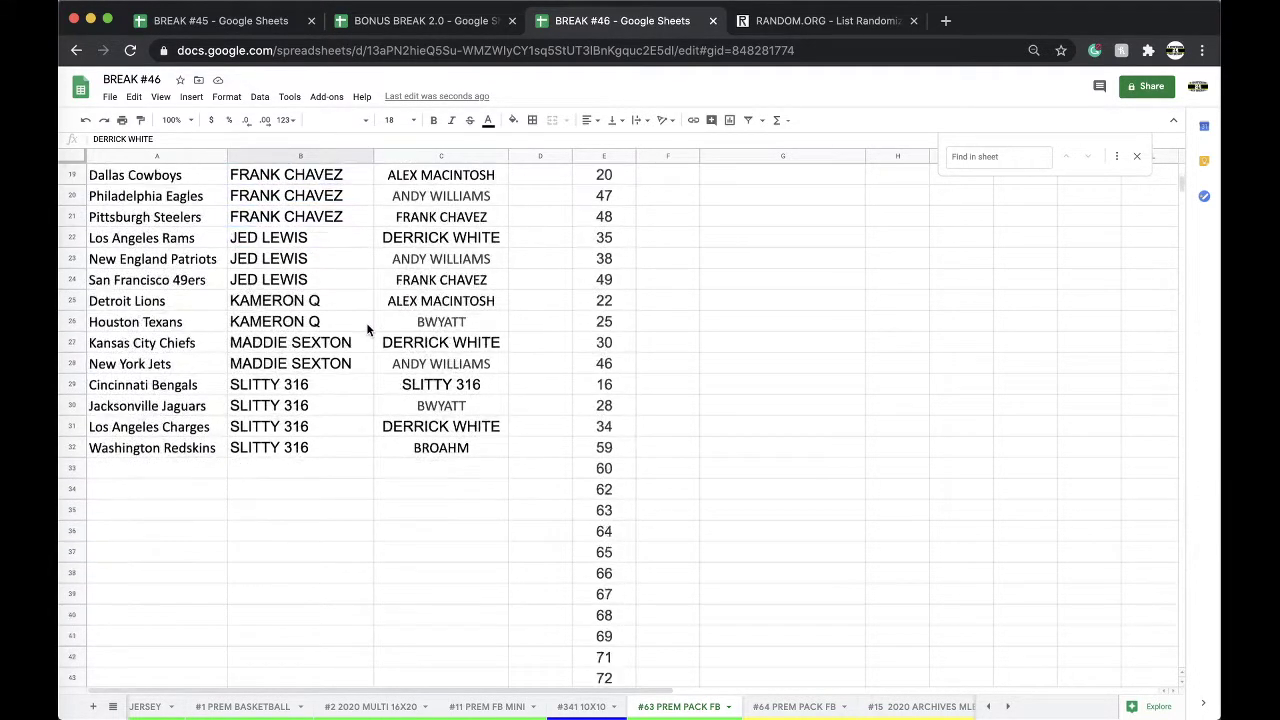